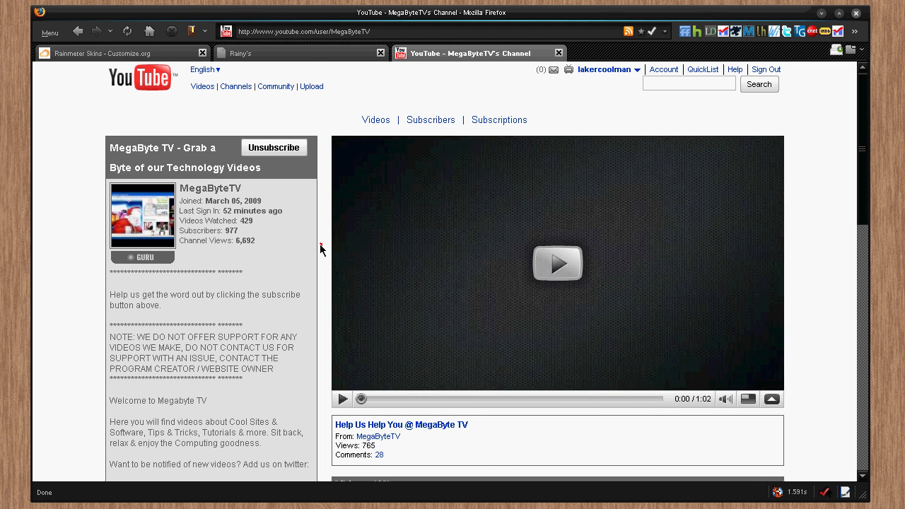
Switch to Rainy's Rainmeter page and close the YouTube channel tab.
scroll(319, 243, "down", 4)
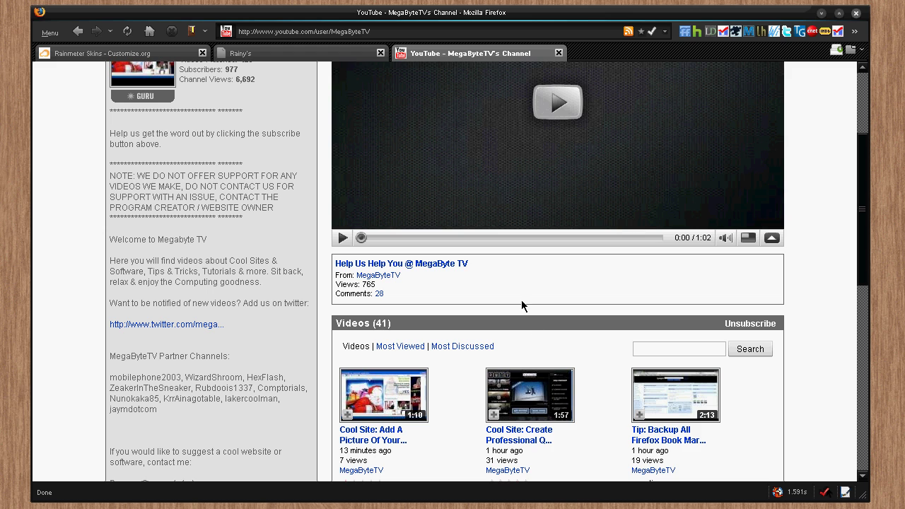
scroll(272, 297, "up", 3)
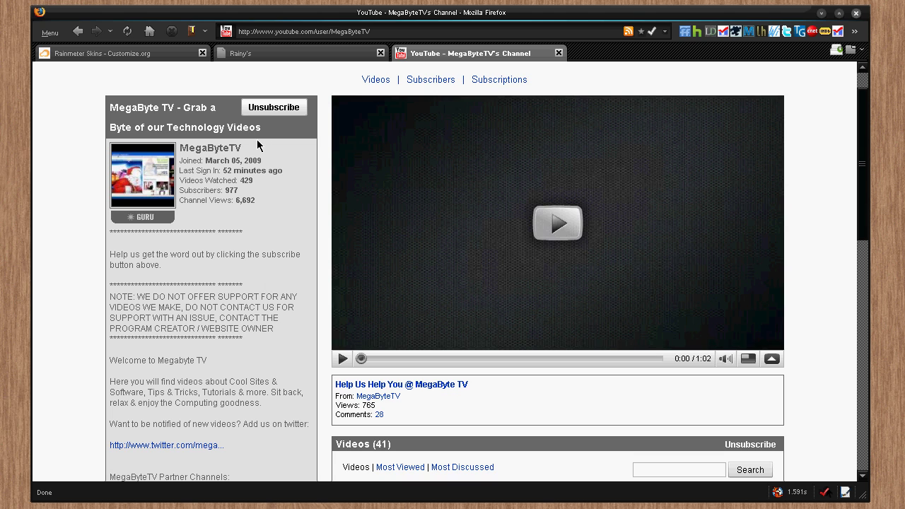
left_click(270, 56)
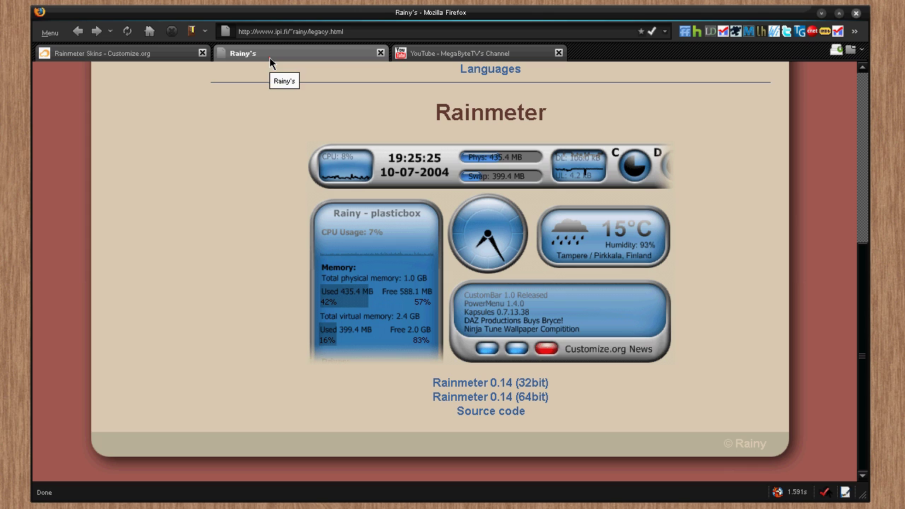
left_click(555, 51)
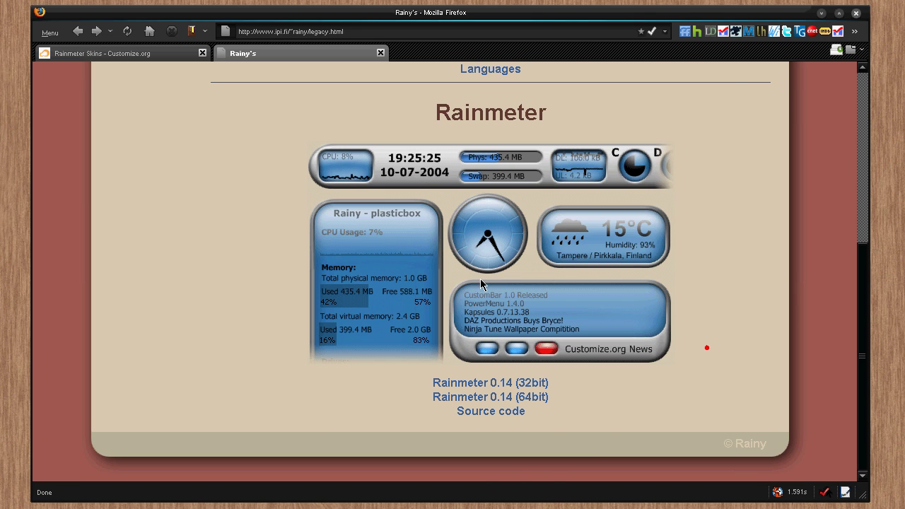
Scroll through Rainy's legacy downloads page, then go to the Customize.org Rainmeter Skins page.
scroll(480, 279, "up", 5)
left_click_drag(375, 122, 616, 124)
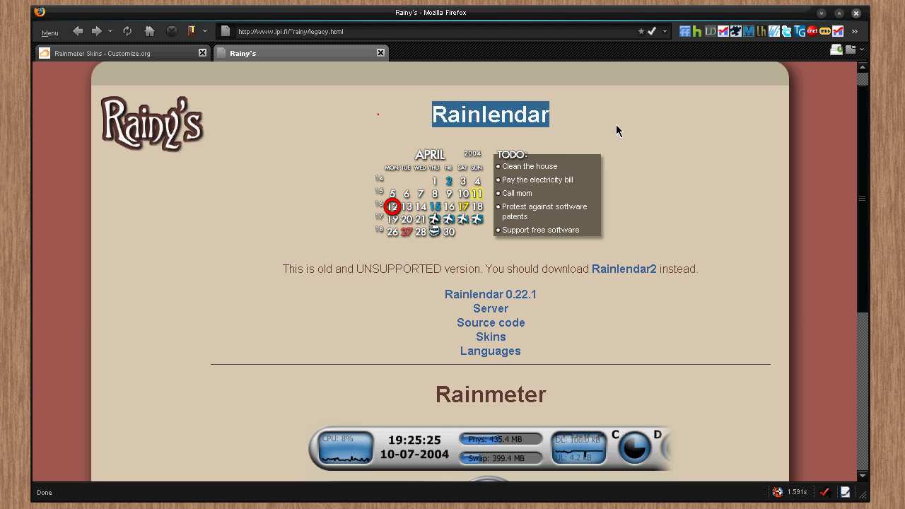
left_click(615, 124)
scroll(498, 282, "down", 2)
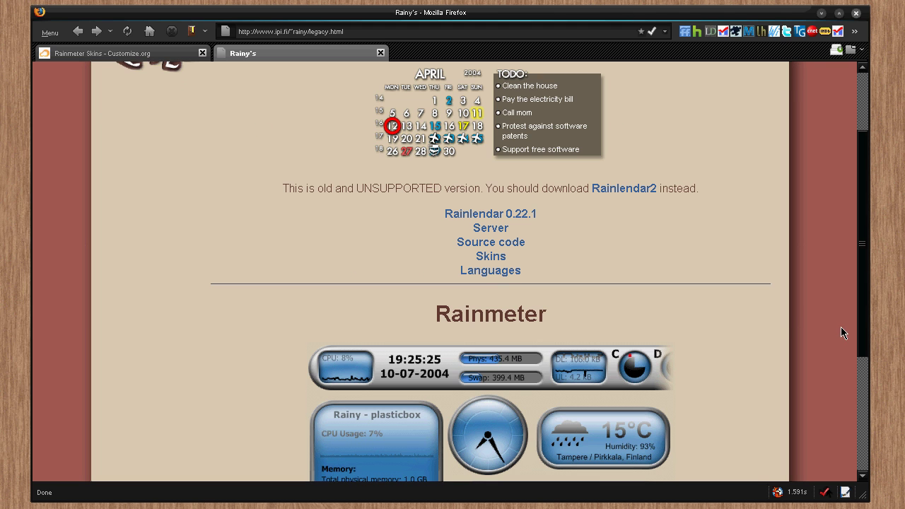
scroll(785, 323, "up", 3)
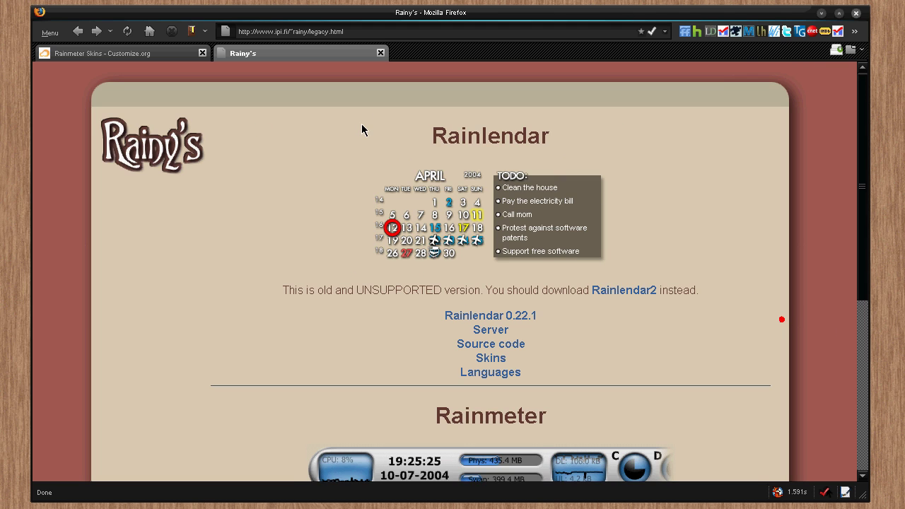
scroll(551, 277, "down", 1)
scroll(549, 277, "down", 6)
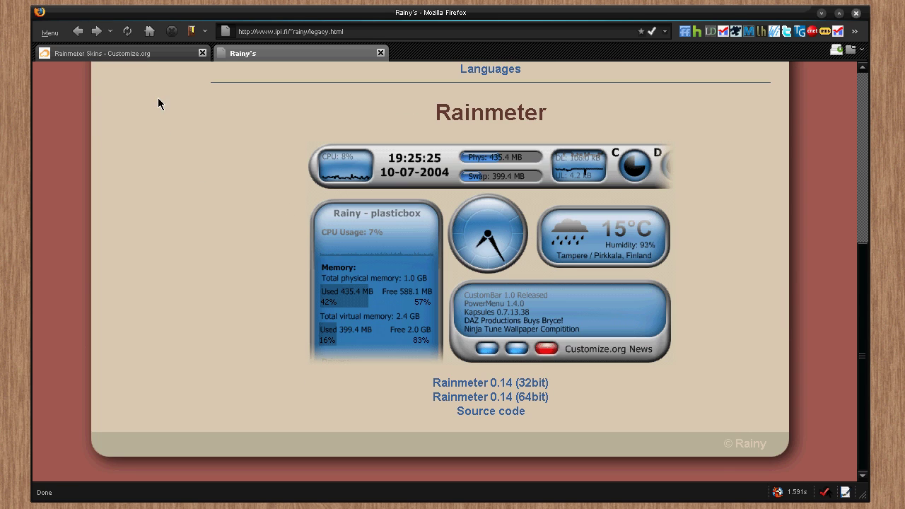
left_click(158, 55)
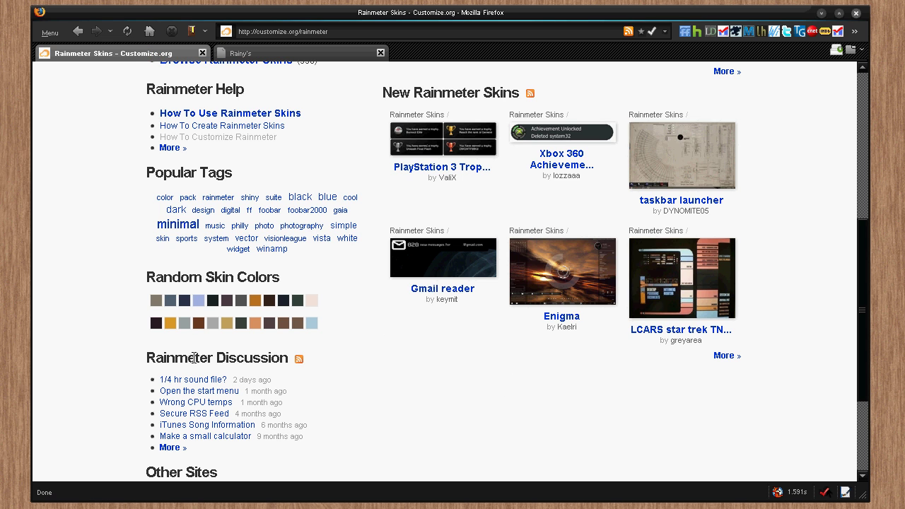
Browse the Customize.org skins listing, then return to Rainy's Rainmeter 0.14 downloads page.
scroll(374, 252, "up", 8)
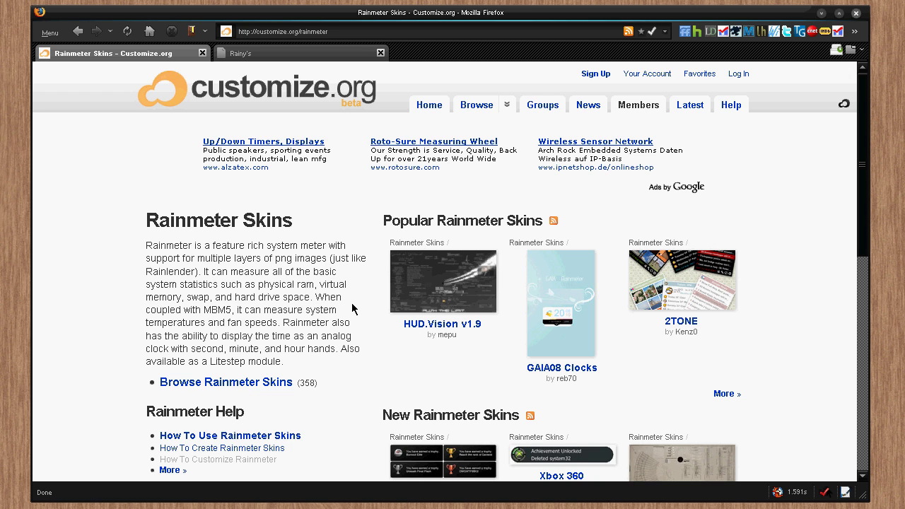
scroll(316, 282, "down", 12)
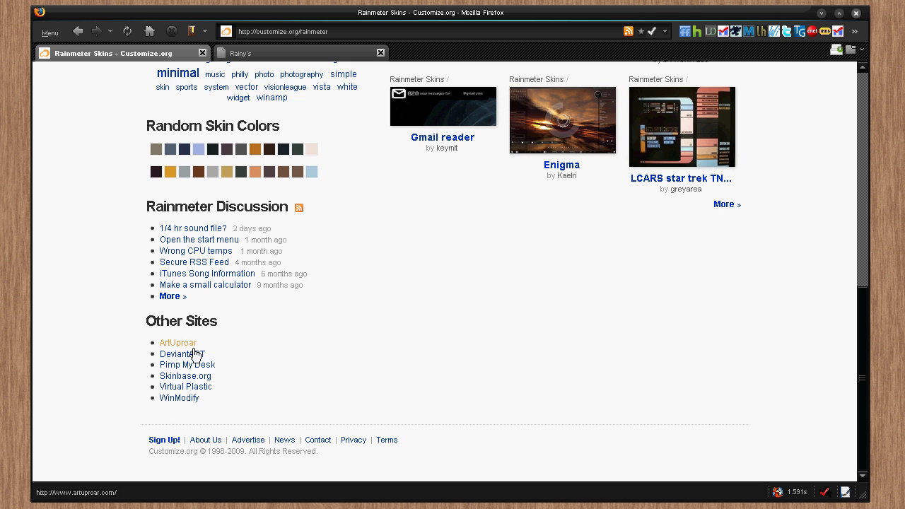
left_click_drag(137, 368, 207, 352)
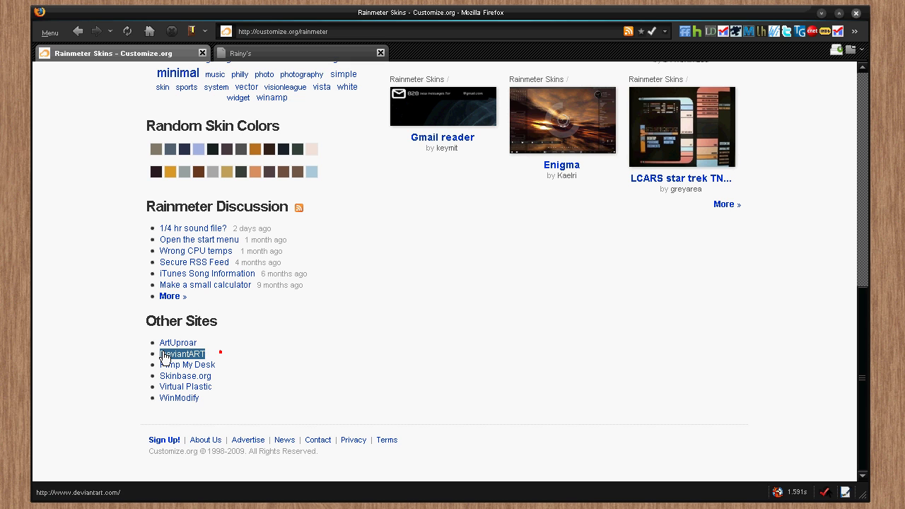
left_click(275, 344)
scroll(598, 301, "up", 3)
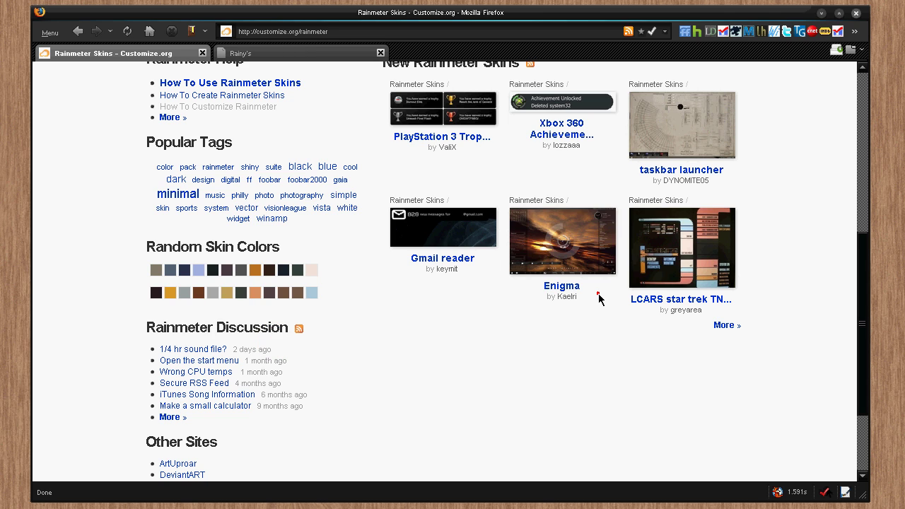
left_click(532, 300)
left_click(801, 189)
scroll(801, 189, "up", 5)
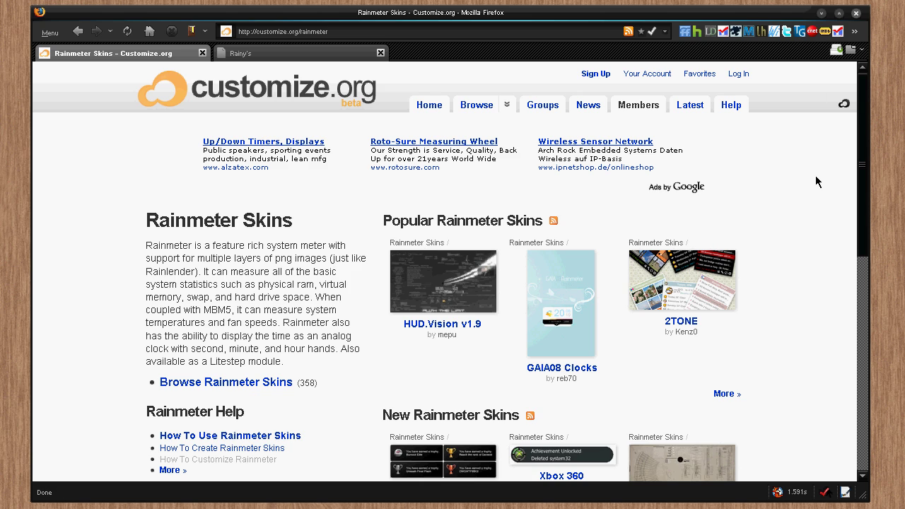
left_click(814, 177)
left_click(814, 178)
left_click(311, 57)
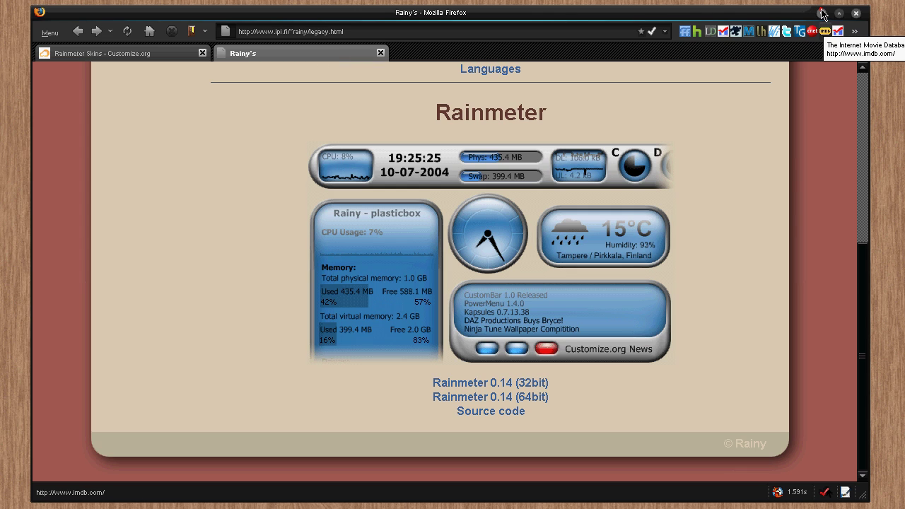
Open My Computer from the Start menu and move its window up and right.
key("super")
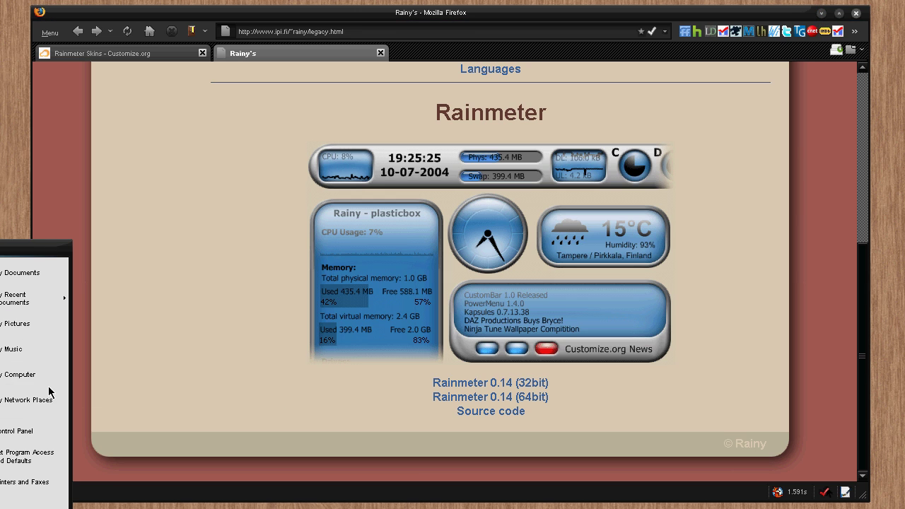
left_click(22, 380)
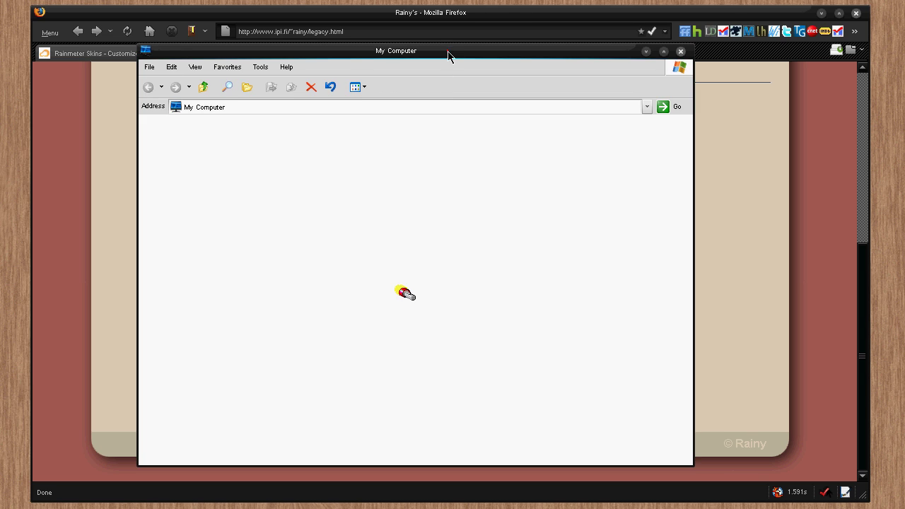
left_click_drag(445, 51, 506, 17)
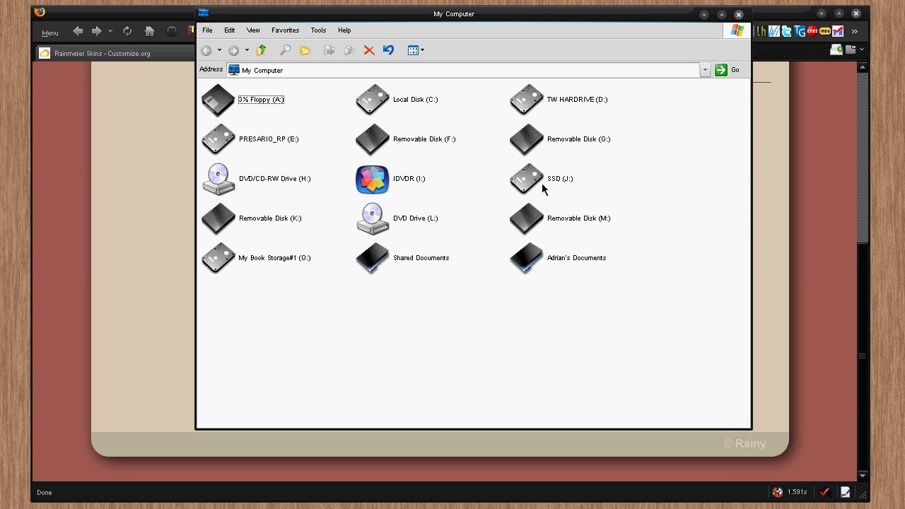
Navigate into J:\Program Files\Rainmeter via SSD (J:) and Program Files.
double_click(535, 181)
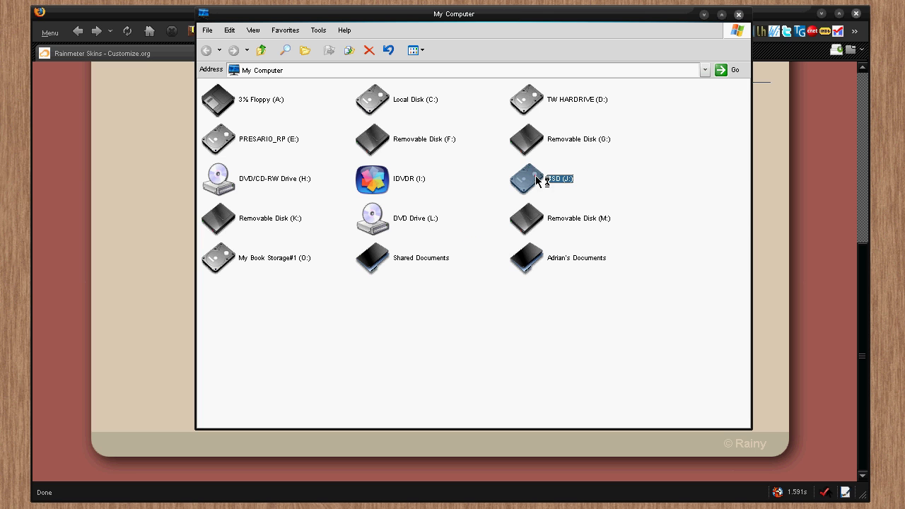
double_click(524, 140)
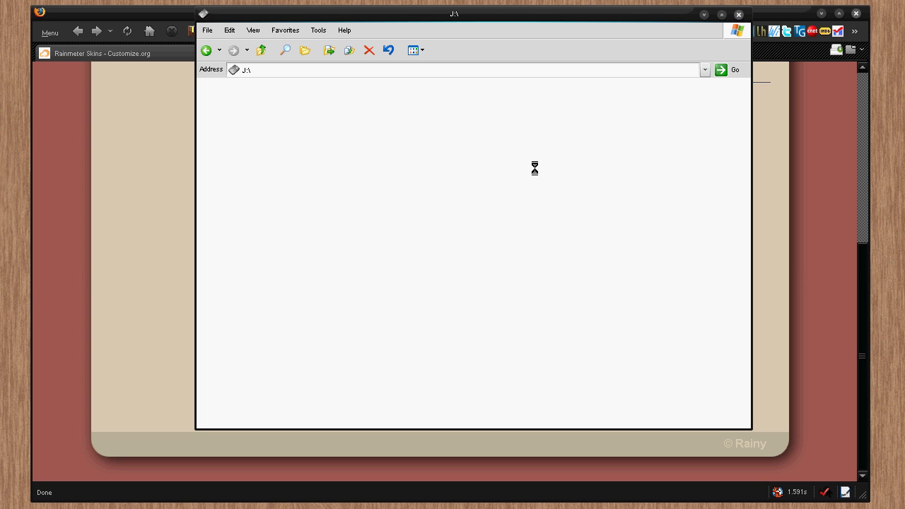
key("r")
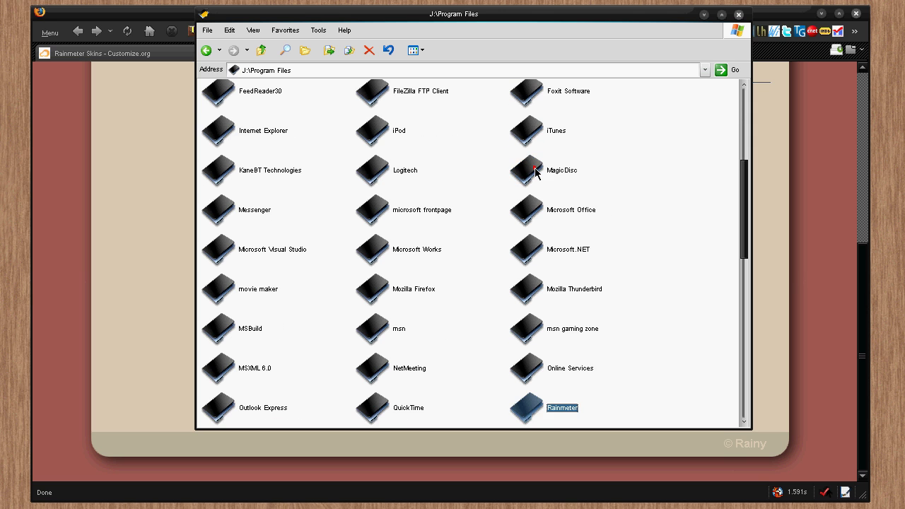
key("Return")
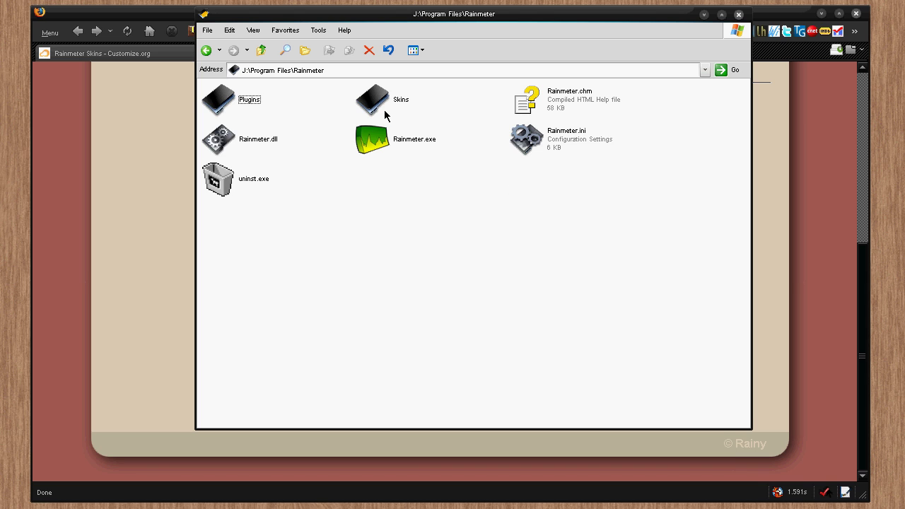
mouse_move(369, 104)
left_click_drag(314, 92, 349, 140)
Open Skins, then the Deskter folder to view its widget and woodgrain images, then close the window.
double_click(381, 100)
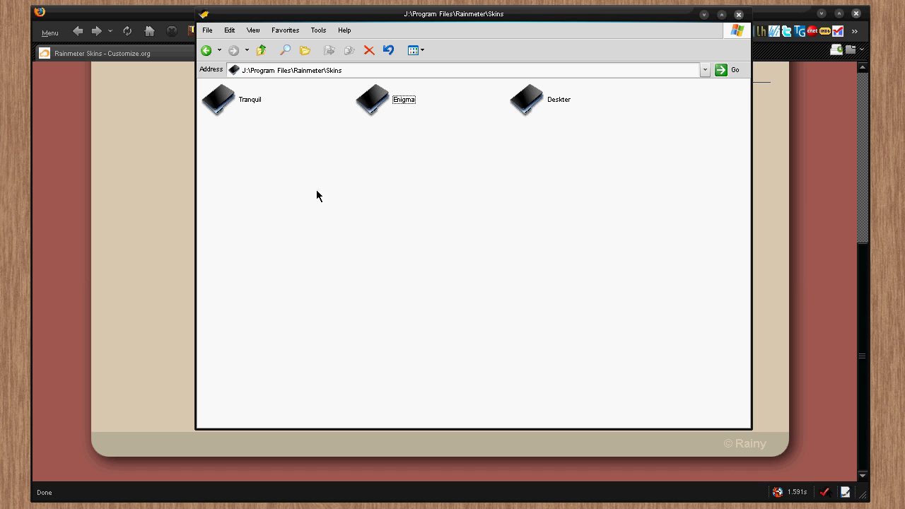
mouse_move(293, 185)
left_mouse_down()
mouse_move(677, 140)
mouse_move(264, 192)
left_mouse_up()
left_click(264, 189)
mouse_move(552, 115)
double_click(530, 105)
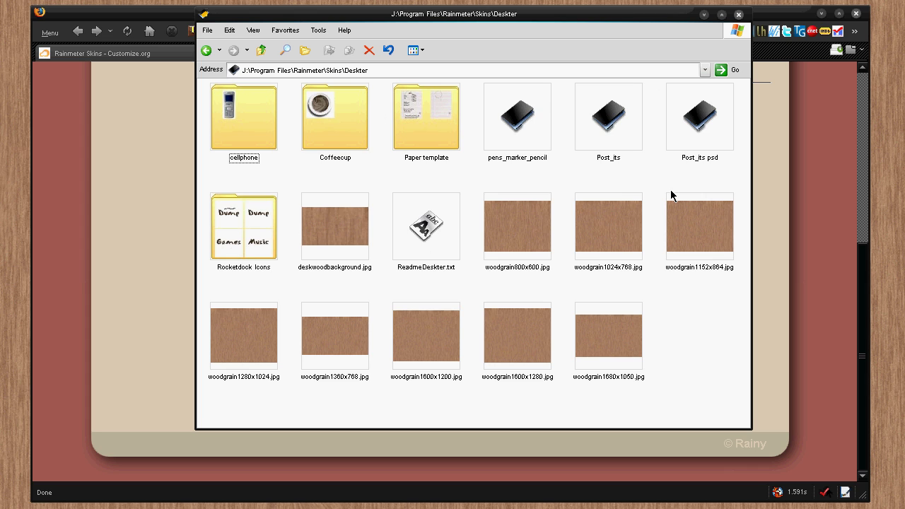
left_click(738, 14)
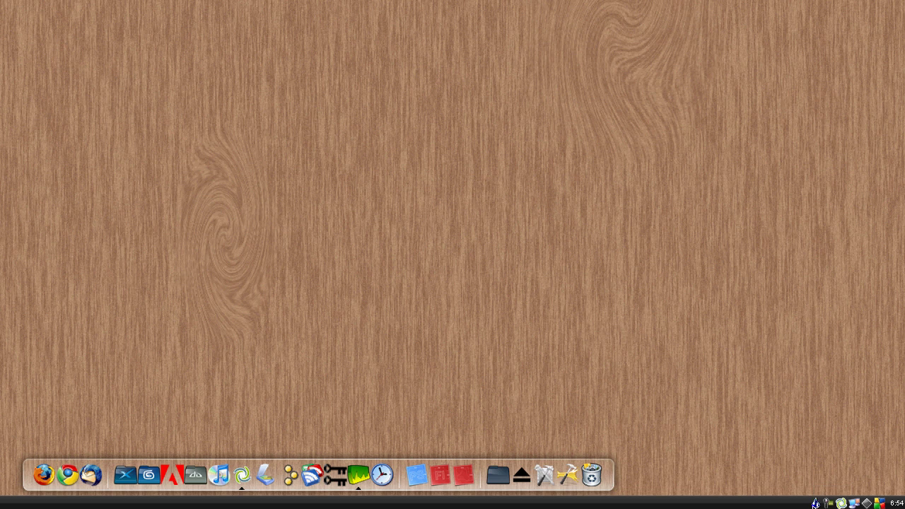
From Rainmeter's tray menu, show the Deskter configs: cellphone, Coffeecup, Paper template, pens_marker_pencil, Post_its.
right_click(815, 504)
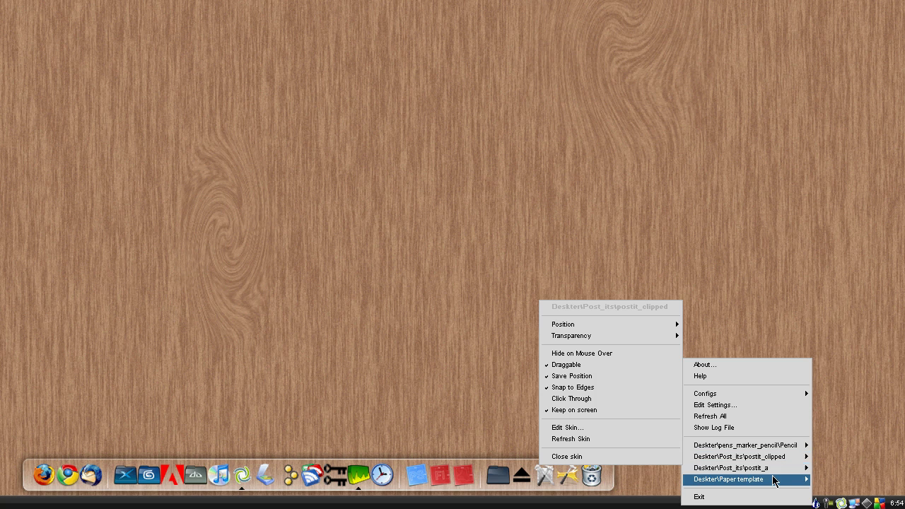
mouse_move(772, 480)
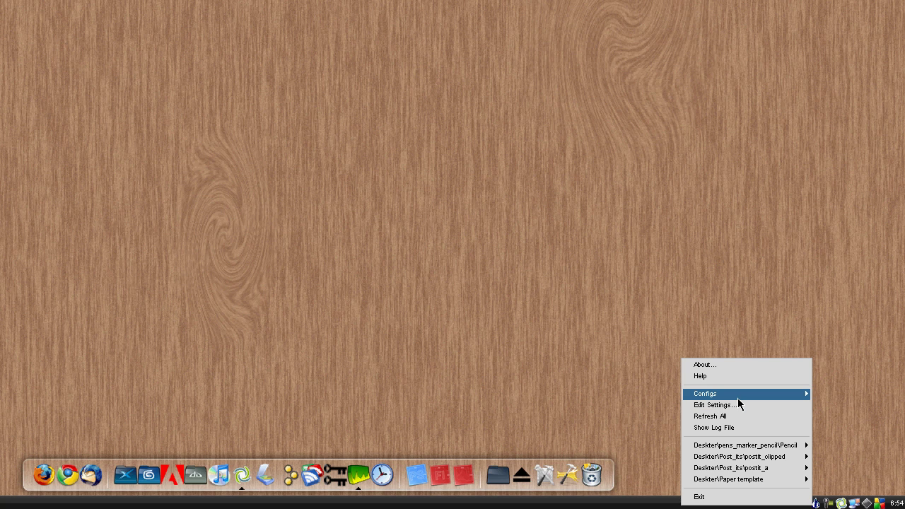
mouse_move(739, 398)
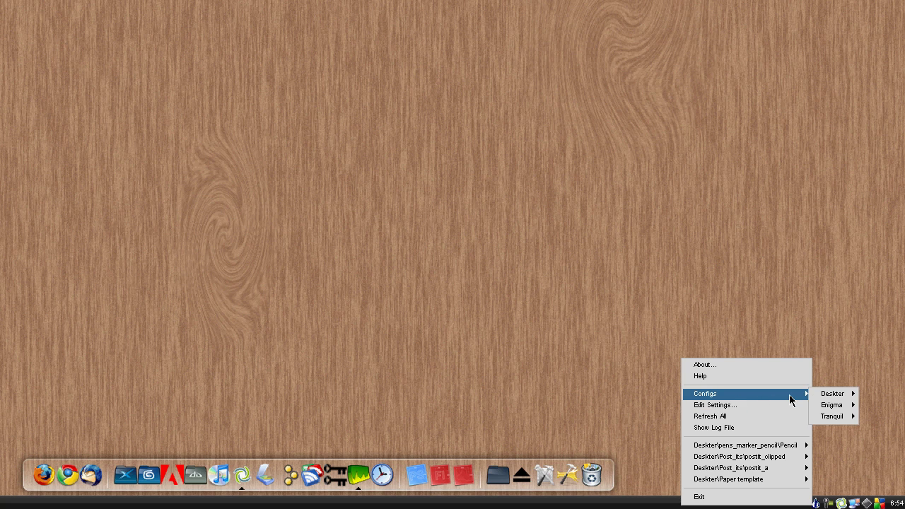
mouse_move(838, 397)
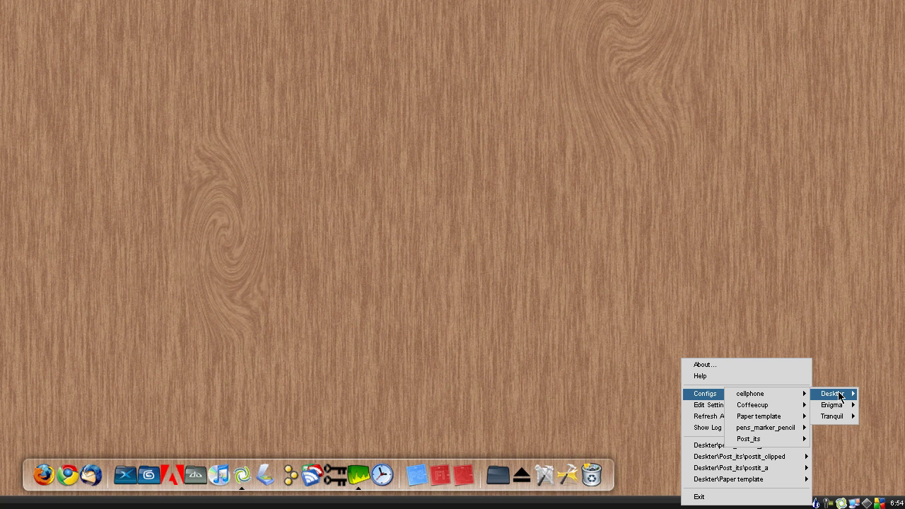
mouse_move(783, 411)
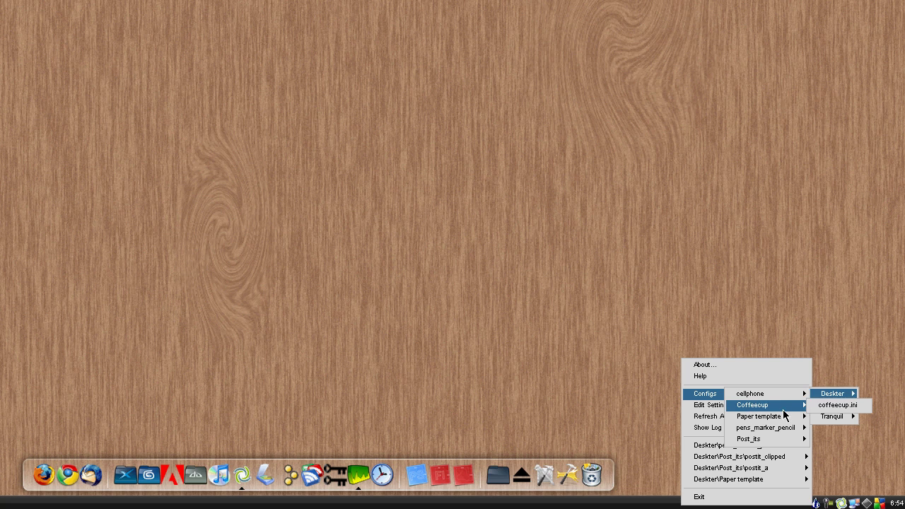
mouse_move(795, 394)
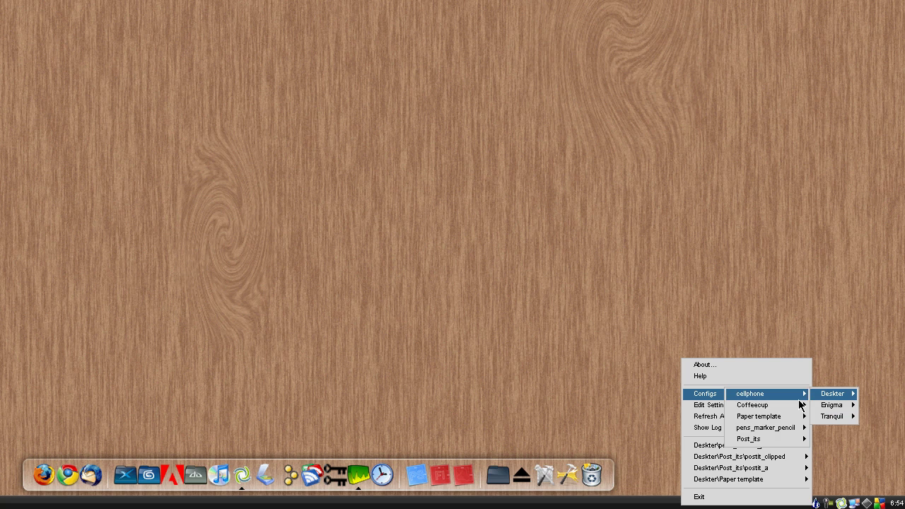
Load coffeecup.ini, drag the cup slightly left, then close the Deskter\Coffeecup skin.
left_click(813, 404)
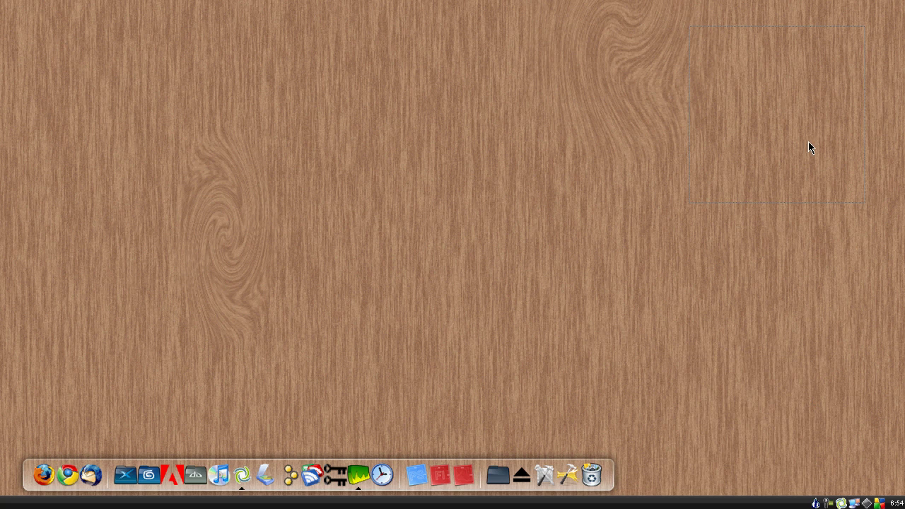
left_click_drag(798, 157, 737, 160)
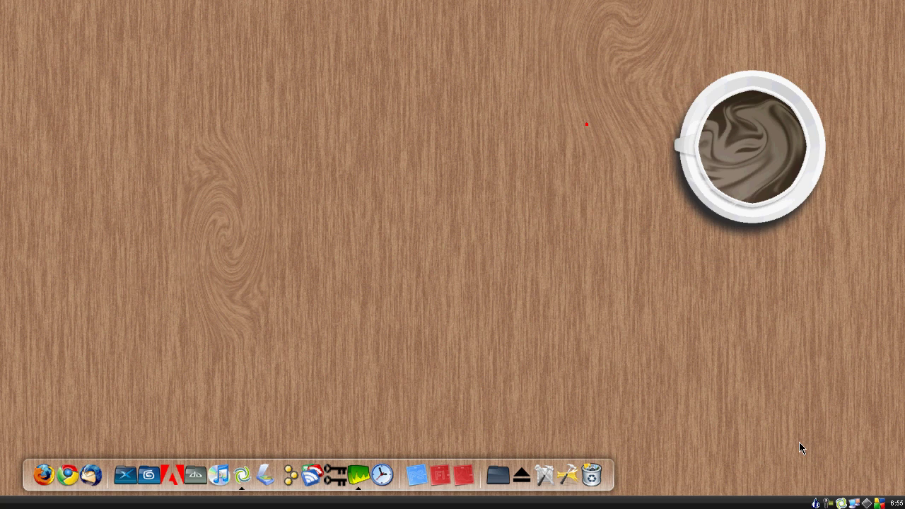
right_click(811, 503)
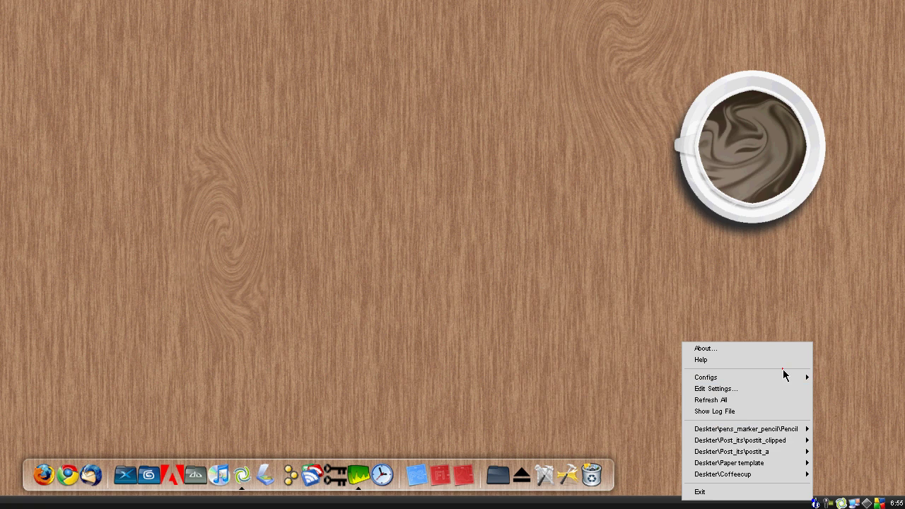
mouse_move(788, 380)
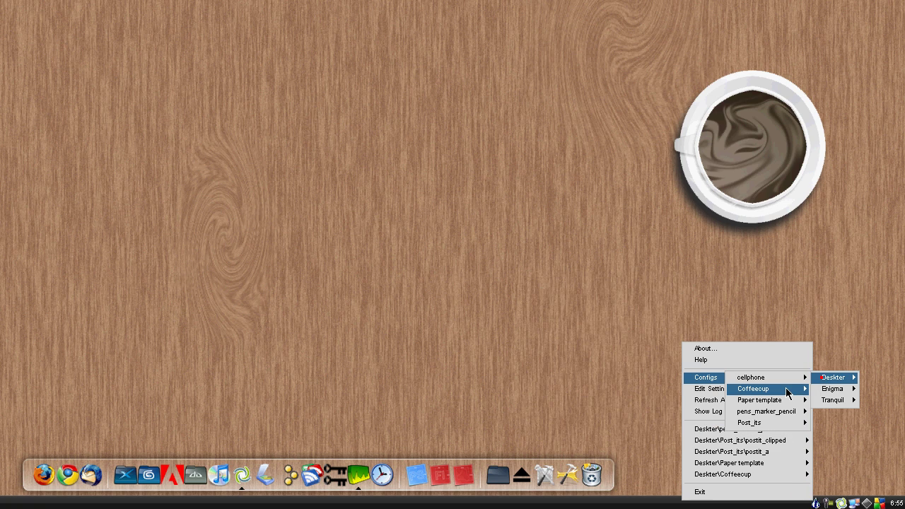
mouse_move(783, 475)
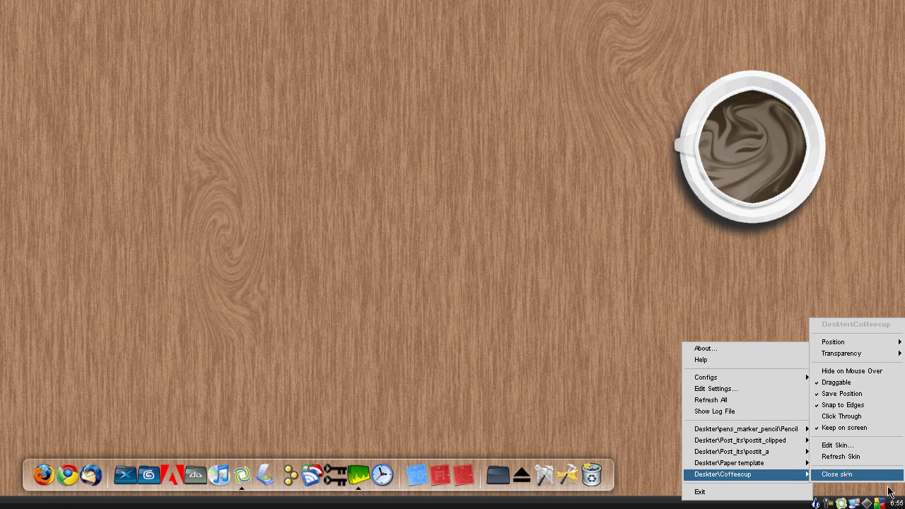
left_click(847, 475)
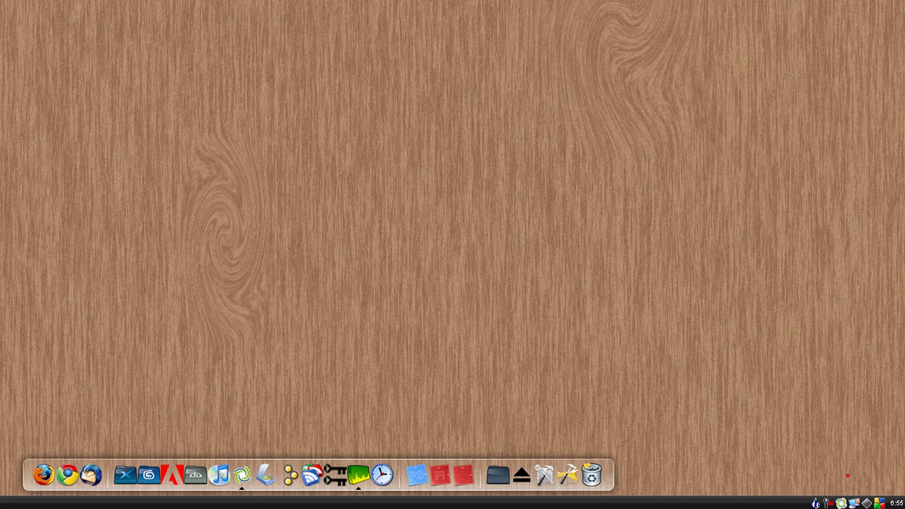